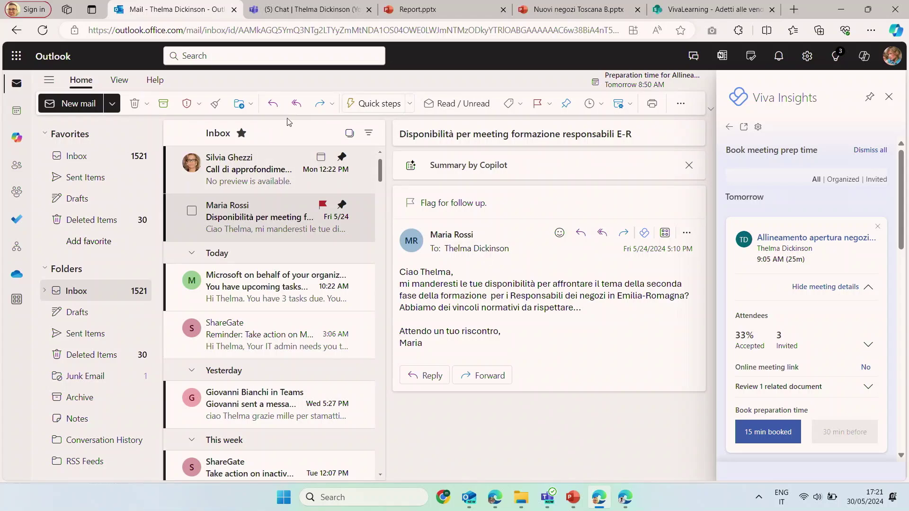
Step: Switch to Teams, open the unread chat containing an audio message, and play that message
click(311, 13)
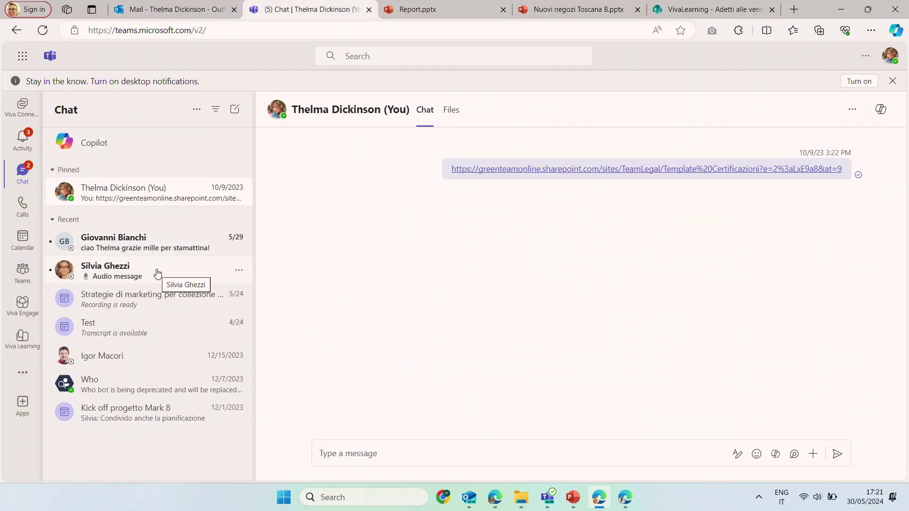
click(158, 273)
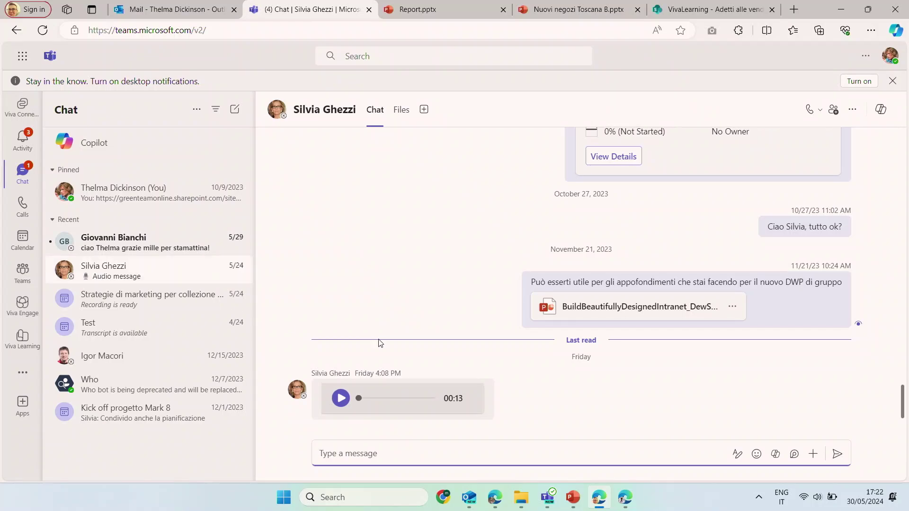
click(340, 400)
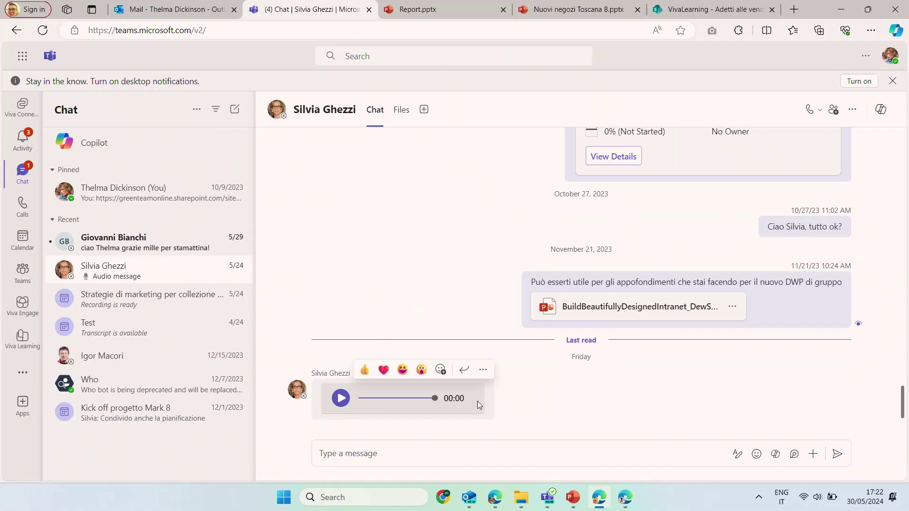
Step: Start a task from the audio message in Private Tasks and name it "Report negozi Toscana"
click(483, 370)
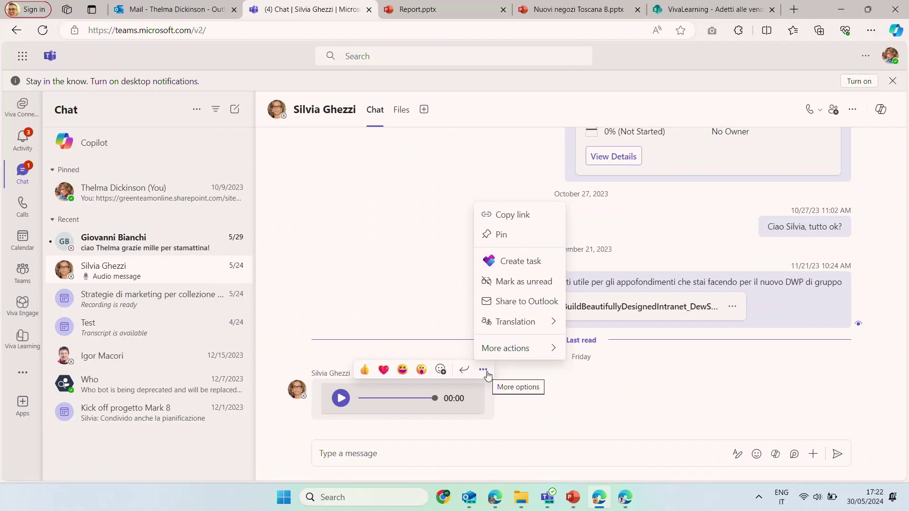
click(500, 262)
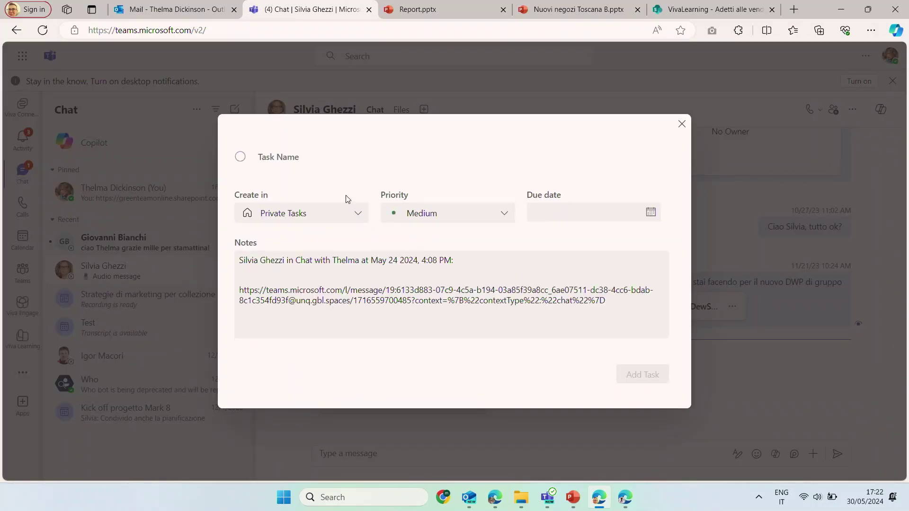
click(314, 150)
click(312, 151)
text(R)
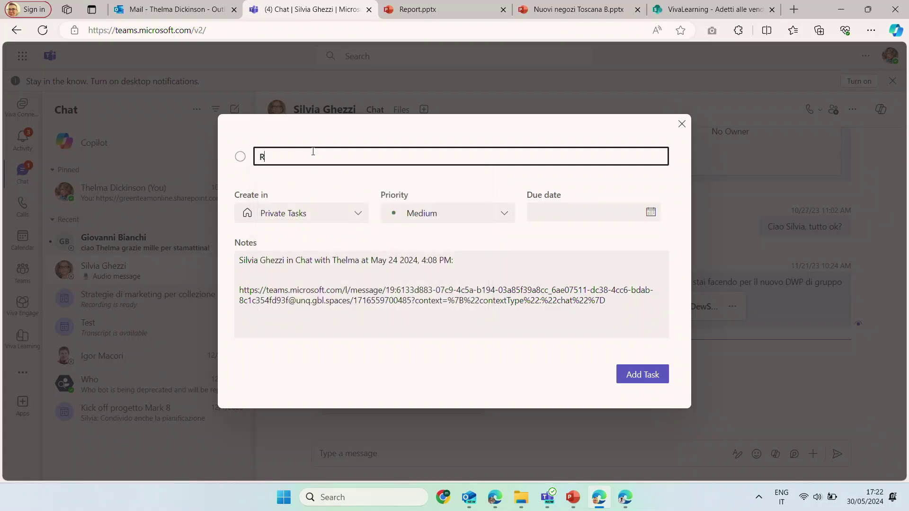
text(eport negozi Toscana)
Step: Set the task's priority to Important and its due date to May 30, 2024, and add the task
click(450, 213)
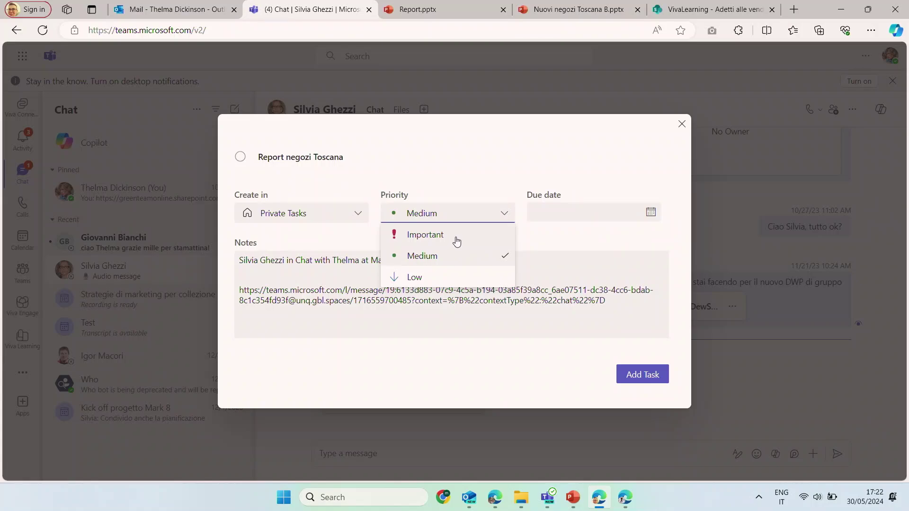
click(454, 236)
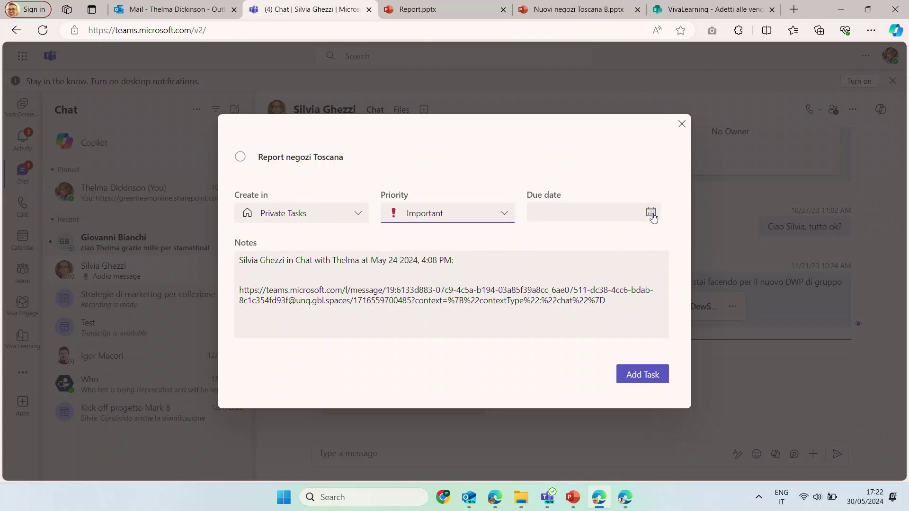
click(650, 212)
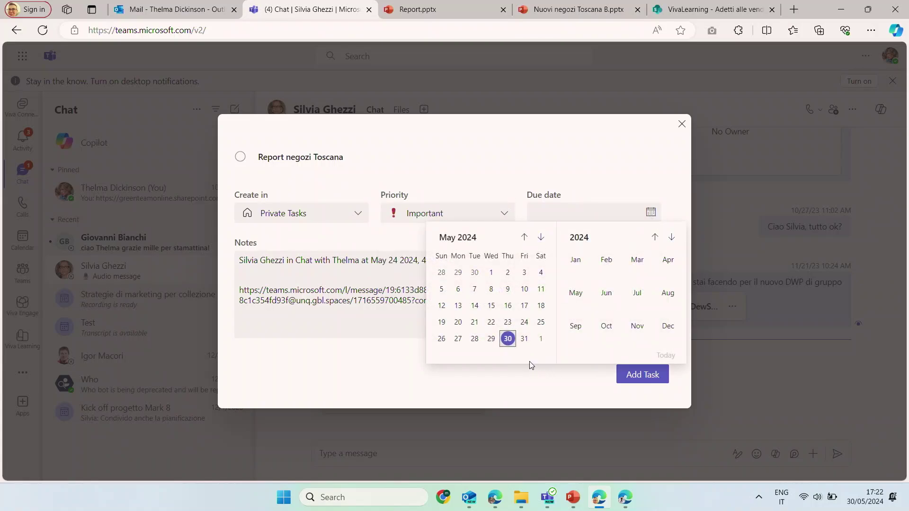
click(511, 341)
click(640, 374)
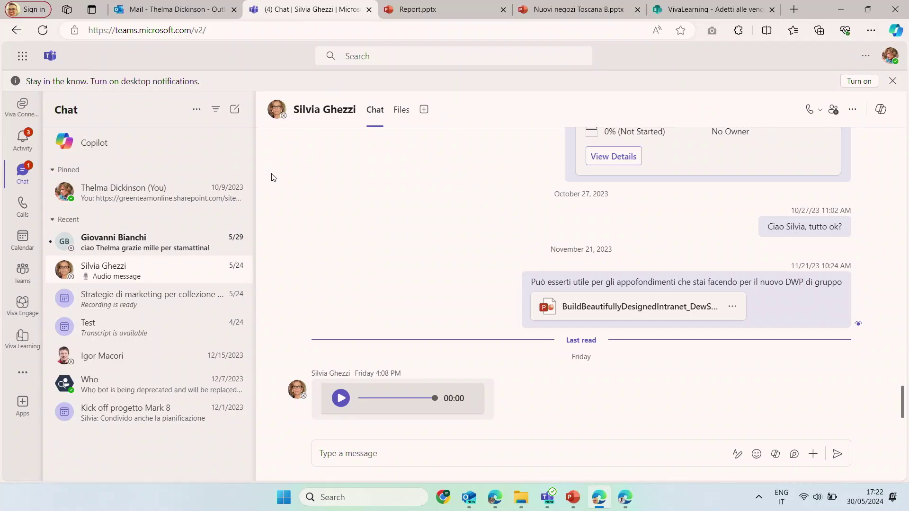
Step: Switch to To Do in Outlook without Viva Insights and view the details of the "Report negozi Toscana" and "Andare a ritirare pacco" tasks
click(159, 7)
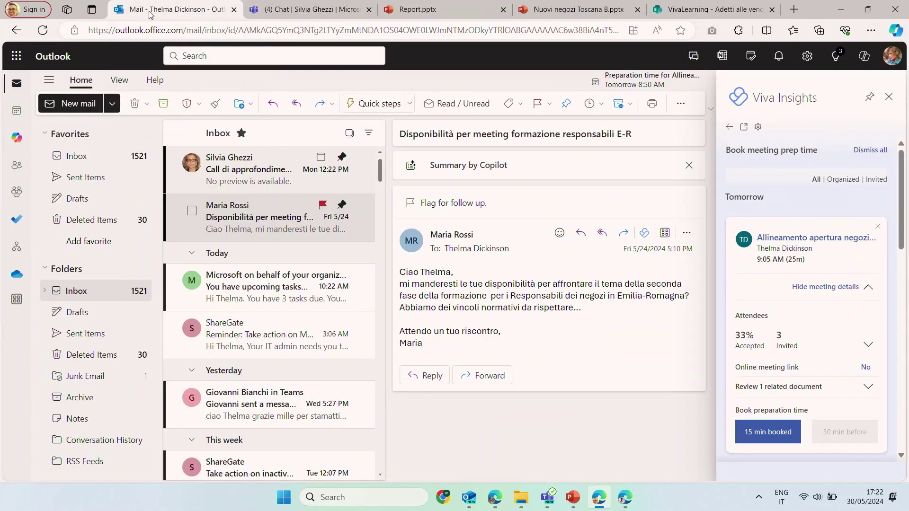
click(17, 219)
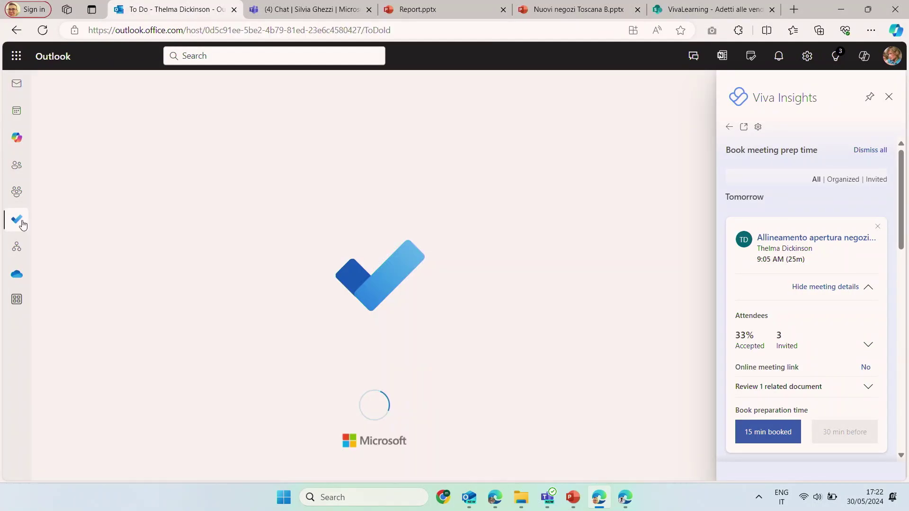
click(888, 96)
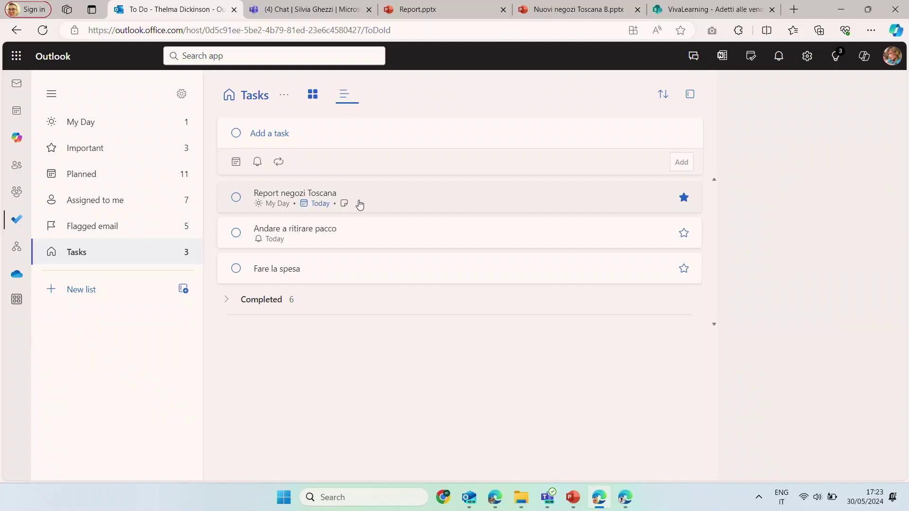
click(284, 203)
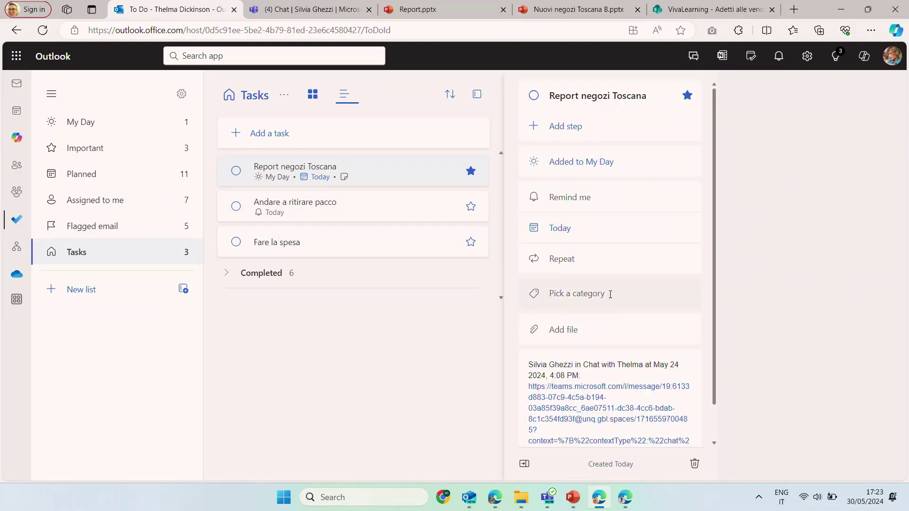
click(351, 208)
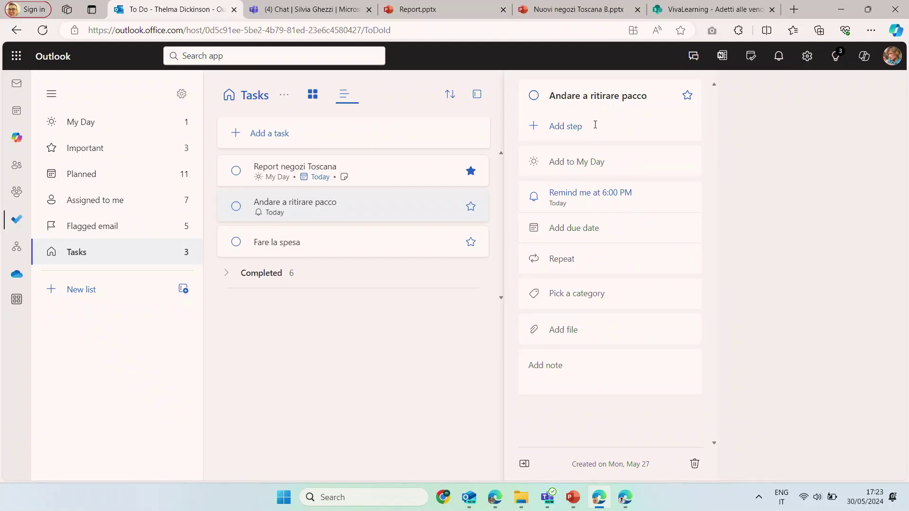
Step: Set the due date of the flagged email "Disponibilità per meeting formazione responsabili E-R" to Today
click(136, 231)
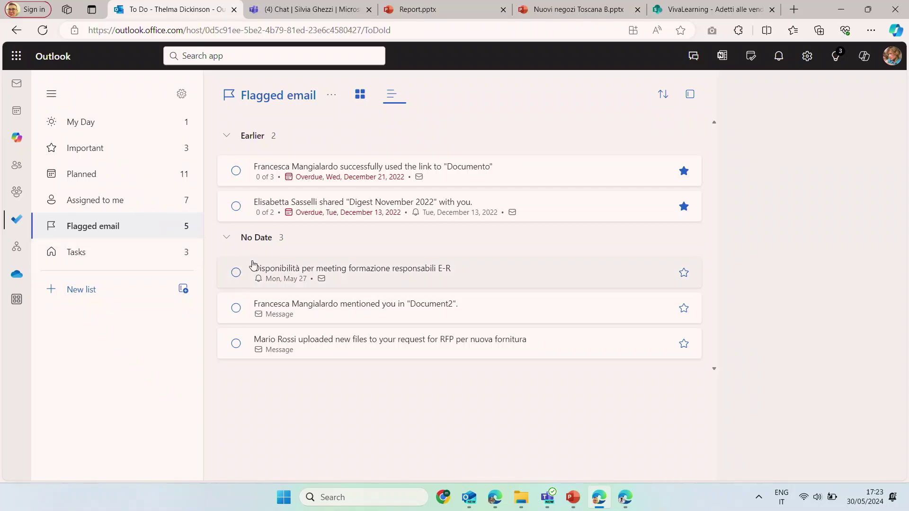
click(384, 277)
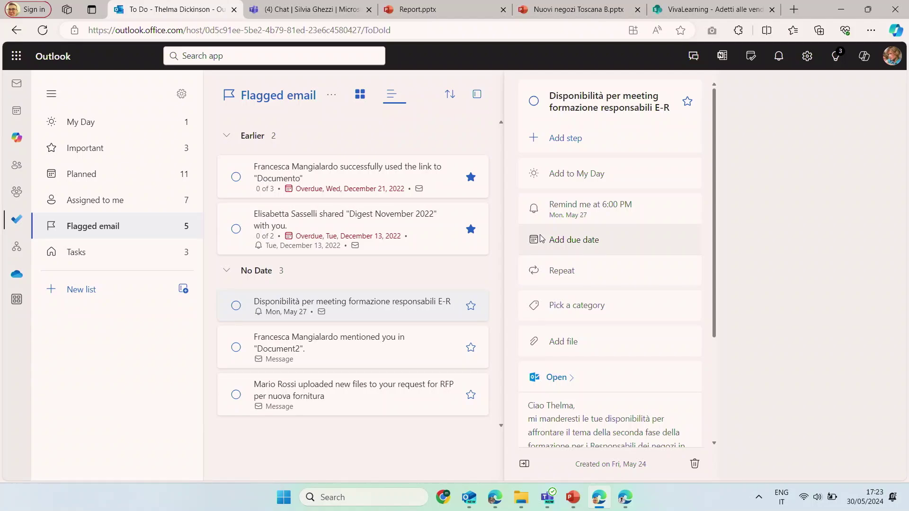
click(606, 242)
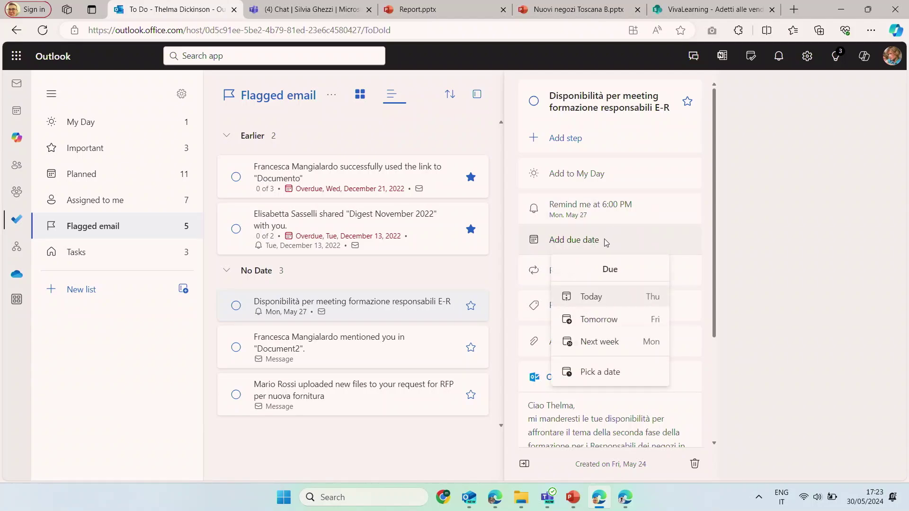
click(605, 299)
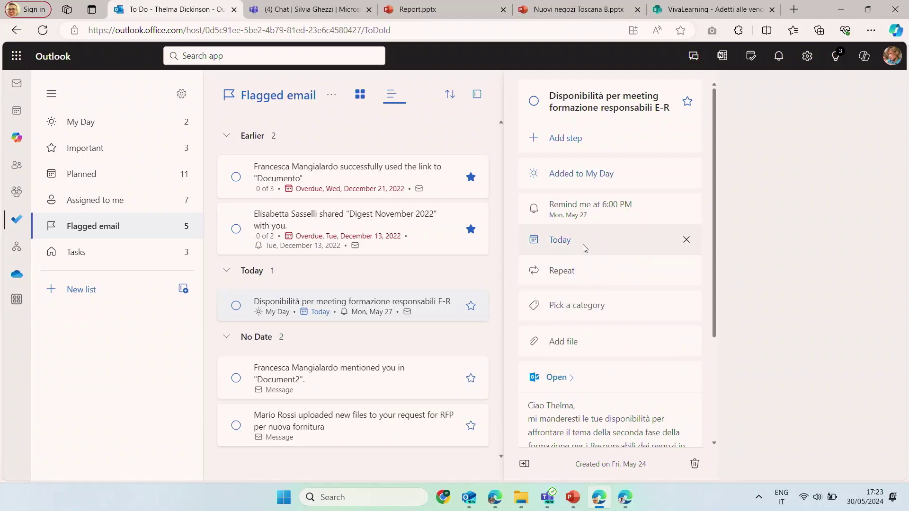
Step: Review the tasks in the Assigned to me list and in My Day
click(132, 201)
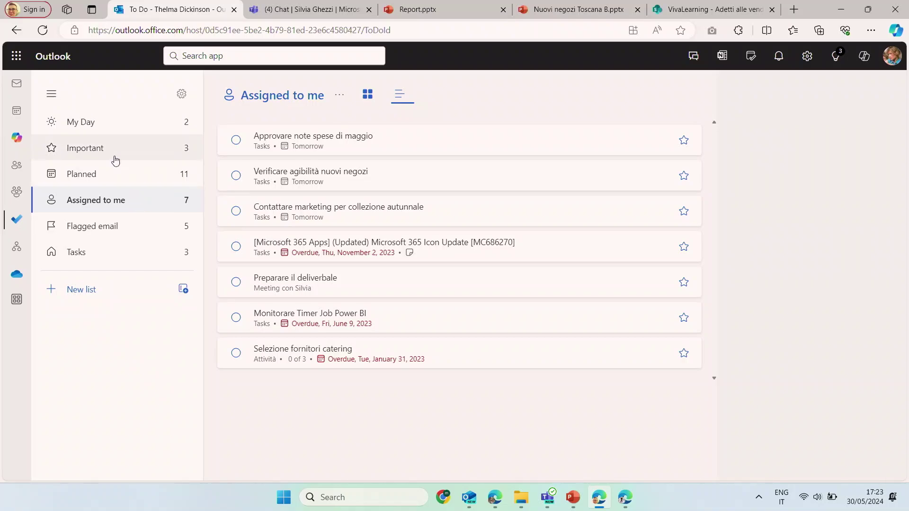
click(116, 130)
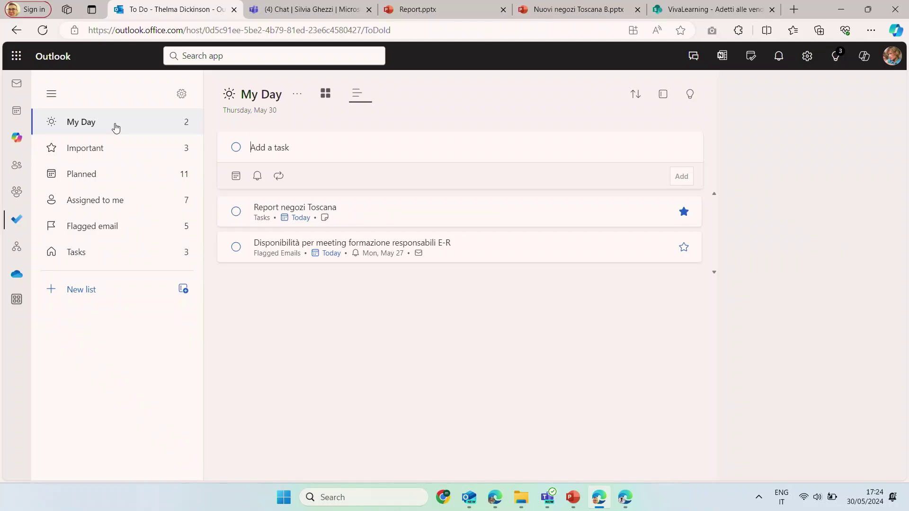
Step: Switch back to Teams and open the Planner app
click(297, 11)
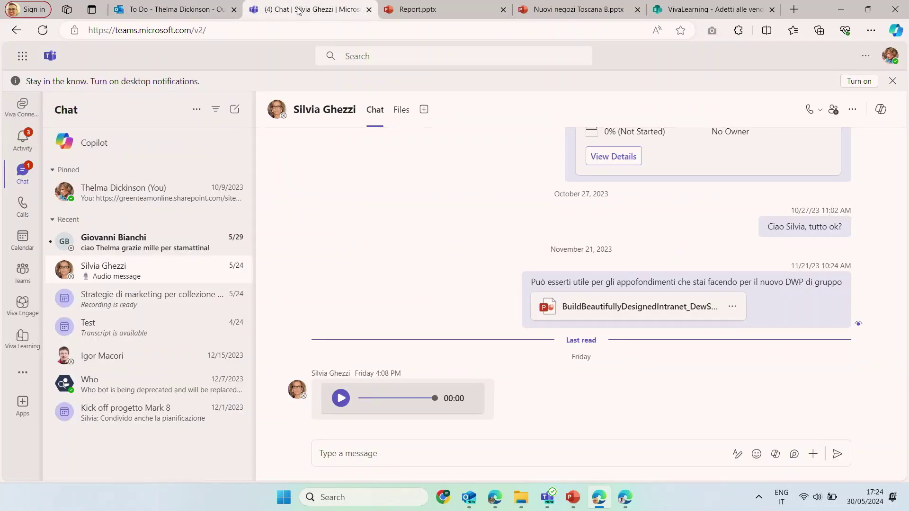
click(22, 381)
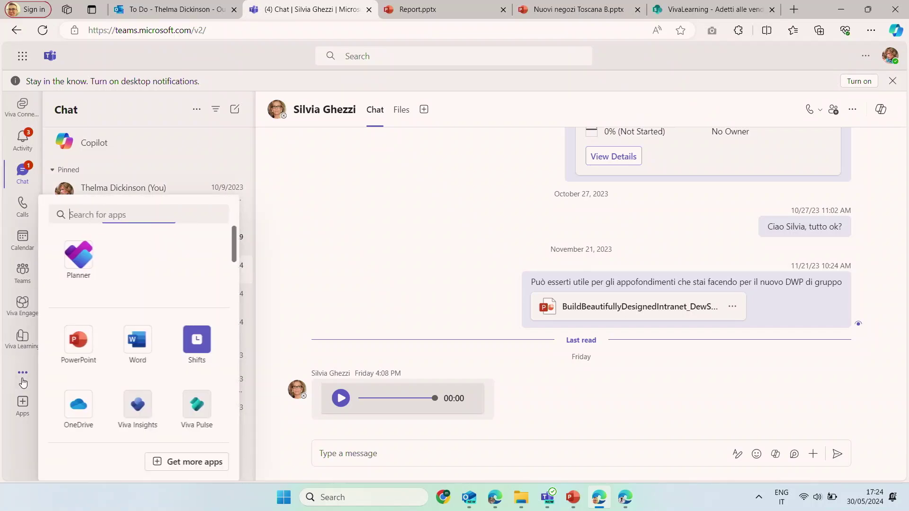
click(77, 263)
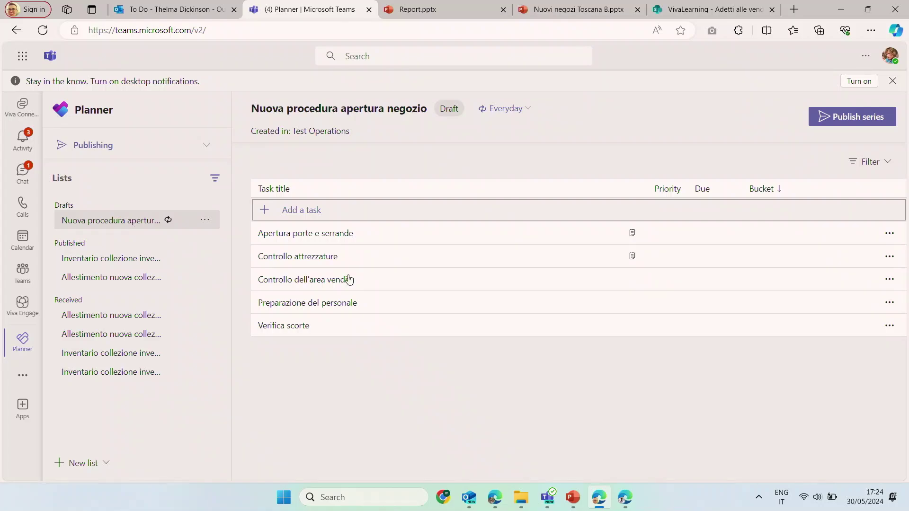
click(830, 115)
click(464, 210)
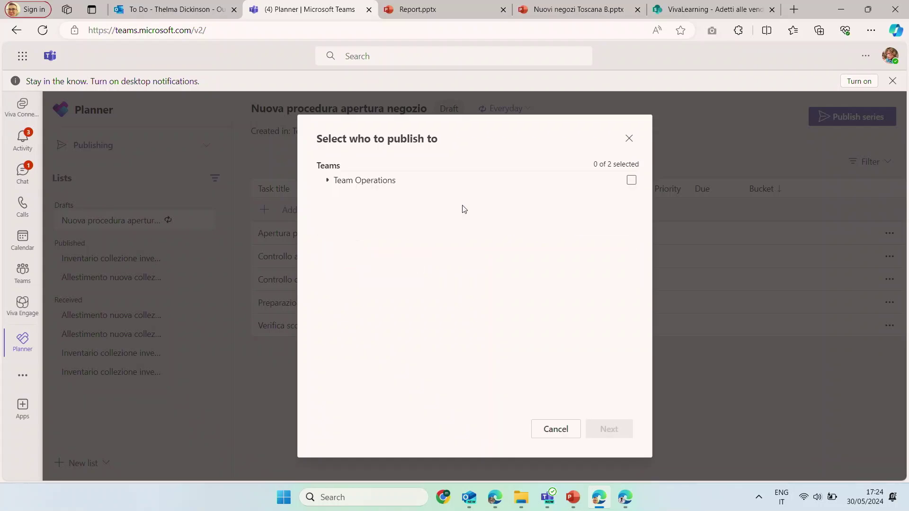
click(328, 181)
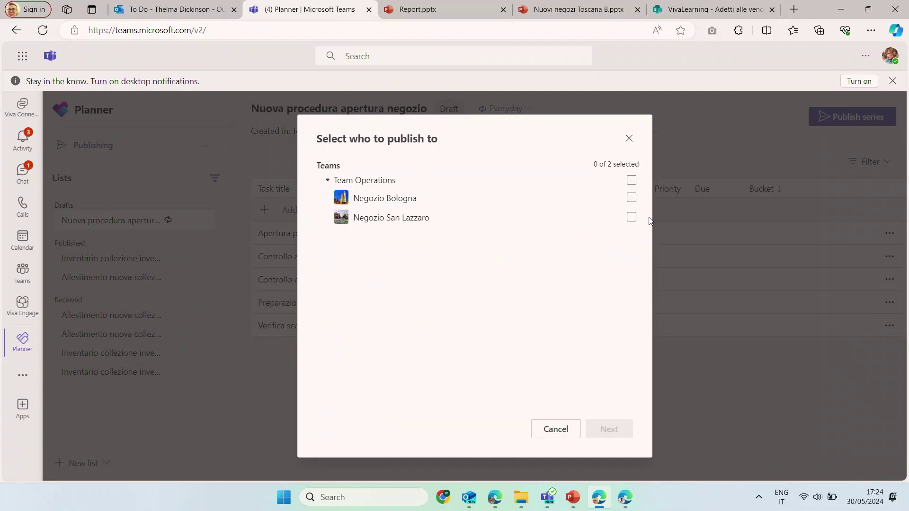
click(632, 180)
click(608, 427)
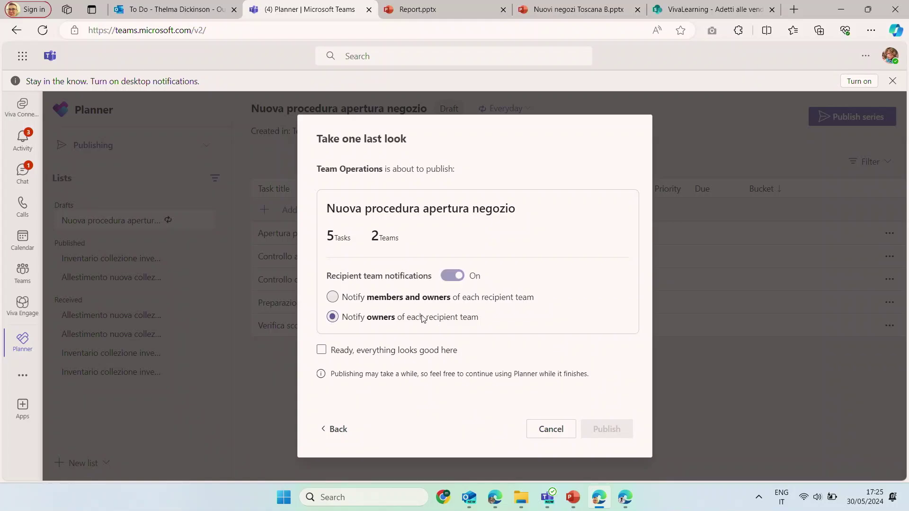
click(550, 430)
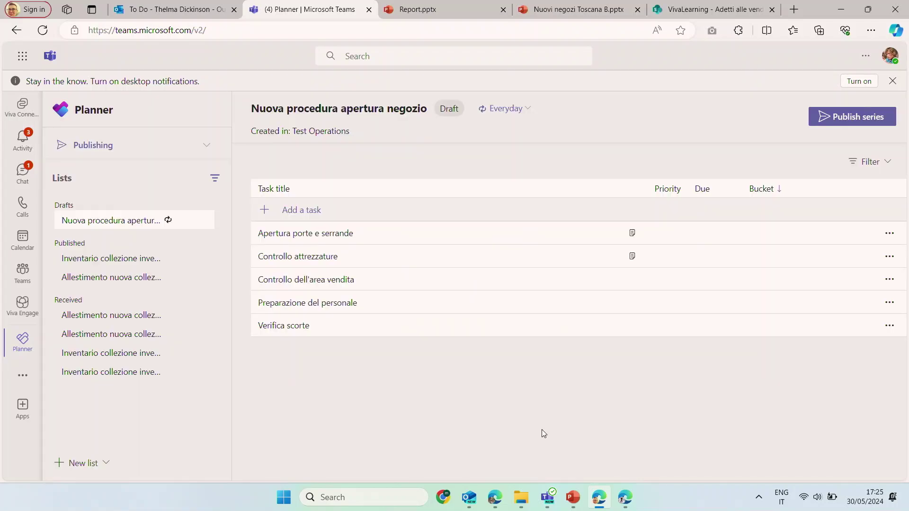
Step: Examine the published "Inventario collezione invernale" list's task report, its list report by team, and the Test Bologna team's tasks
click(141, 260)
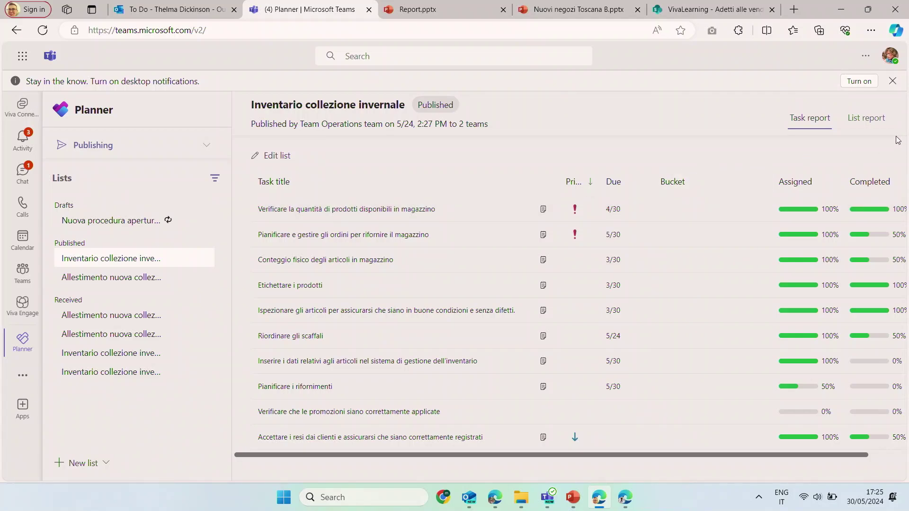
click(865, 118)
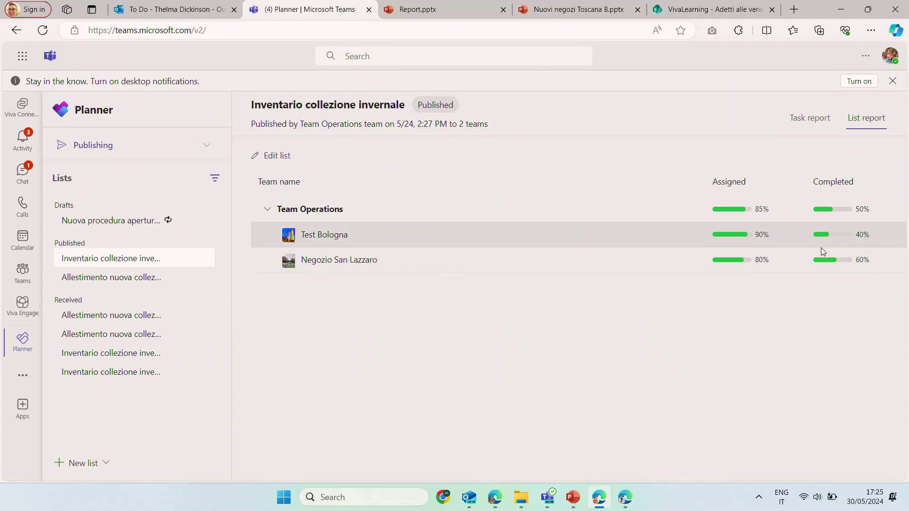
click(344, 236)
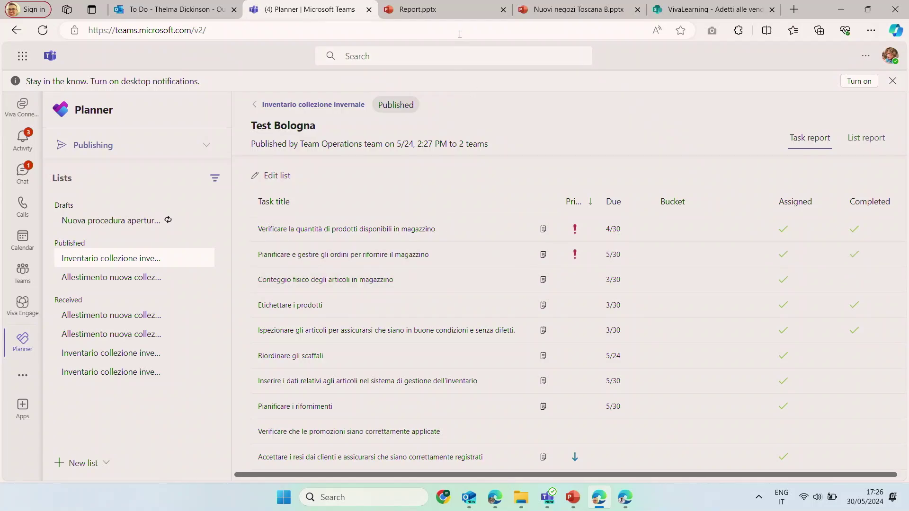
Step: Switch to the Report presentation in PowerPoint and have Copilot create a presentation from the file "Appunti per apertura nuovi negozi.docx"
click(459, 9)
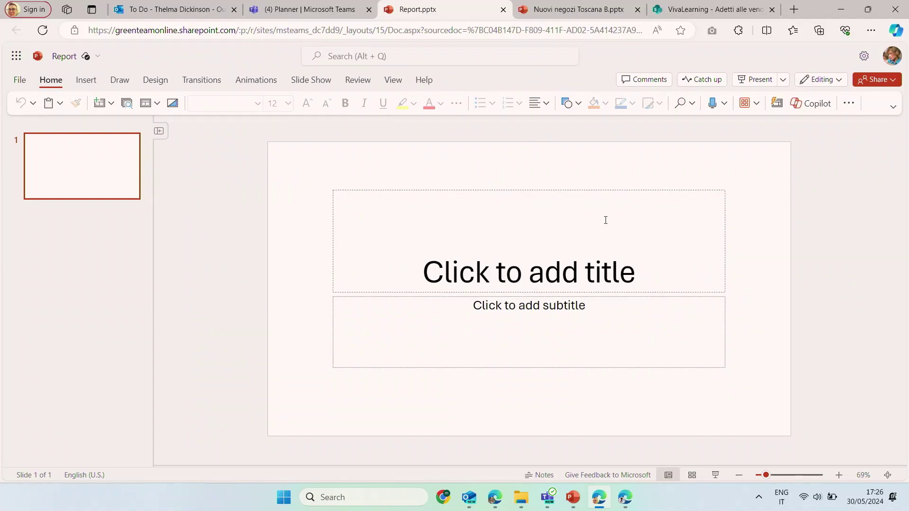
click(812, 106)
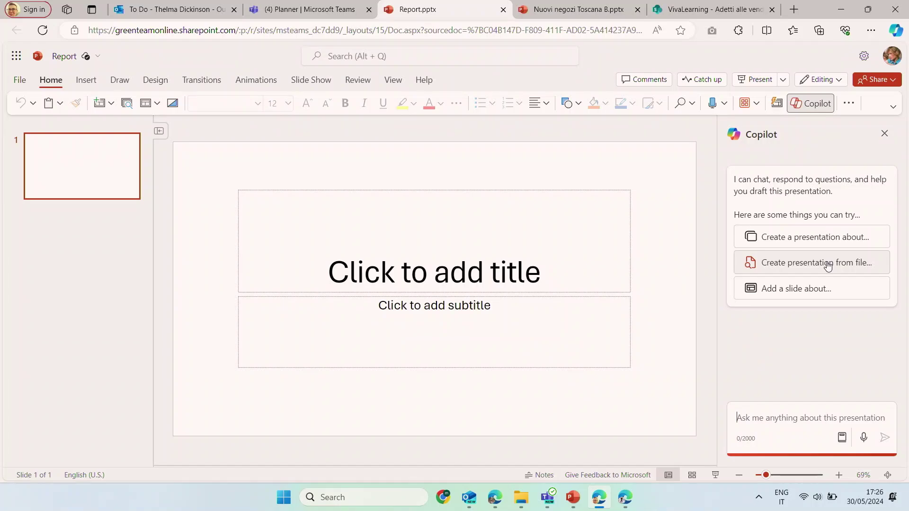
click(826, 265)
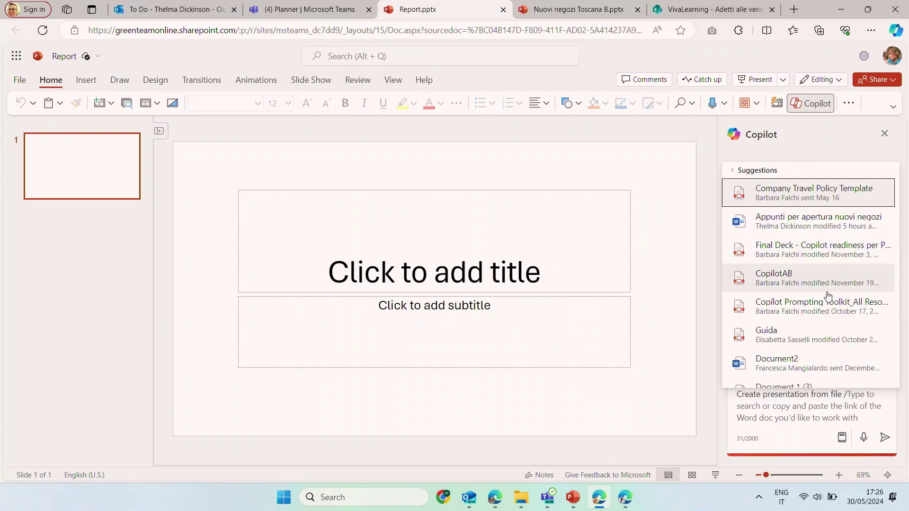
click(782, 227)
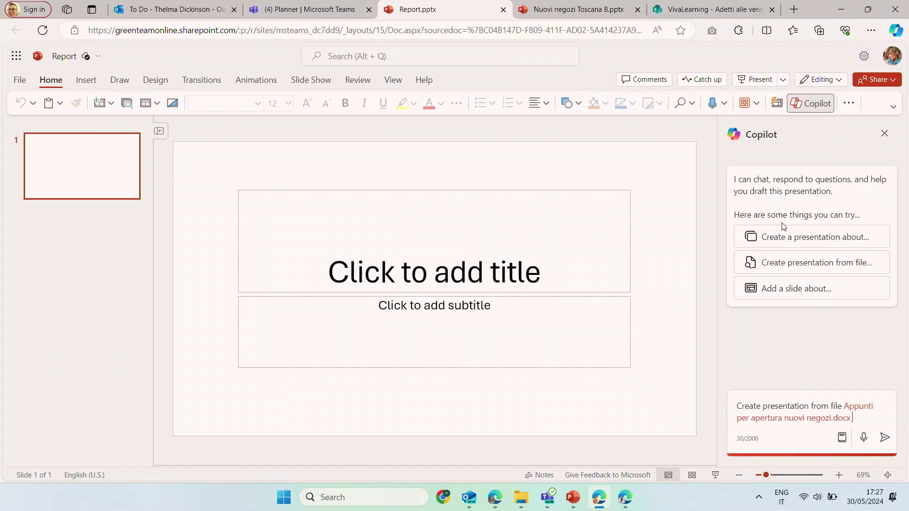
click(884, 438)
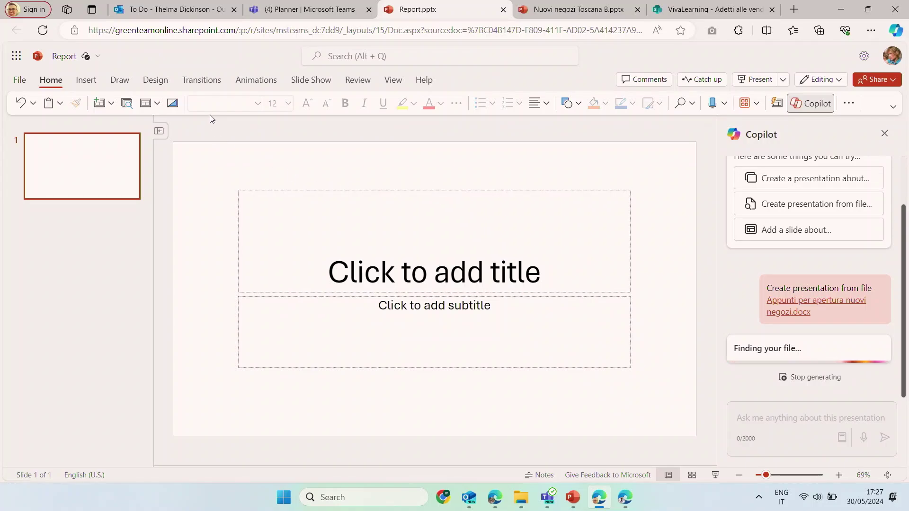
Step: Mark the "Report negozi Toscana" task as completed in Outlook's To Do, and return to the Report presentation in PowerPoint
click(186, 15)
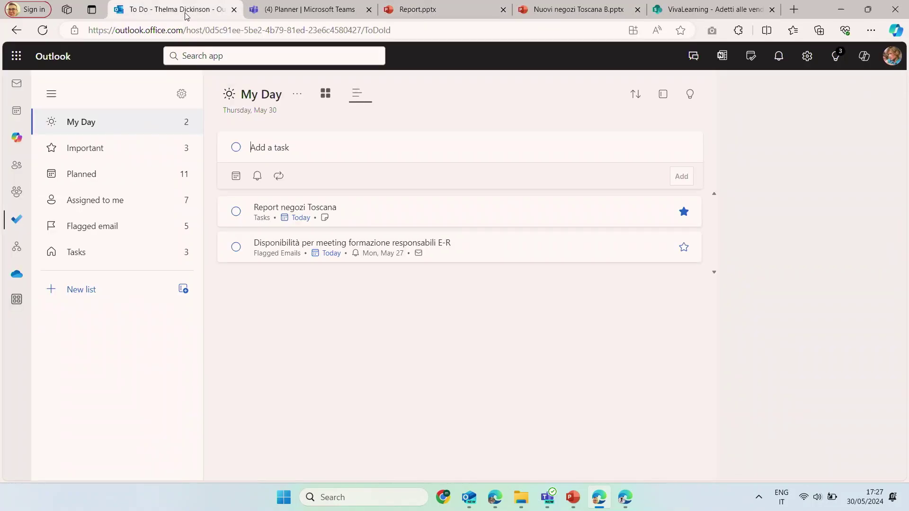
click(236, 212)
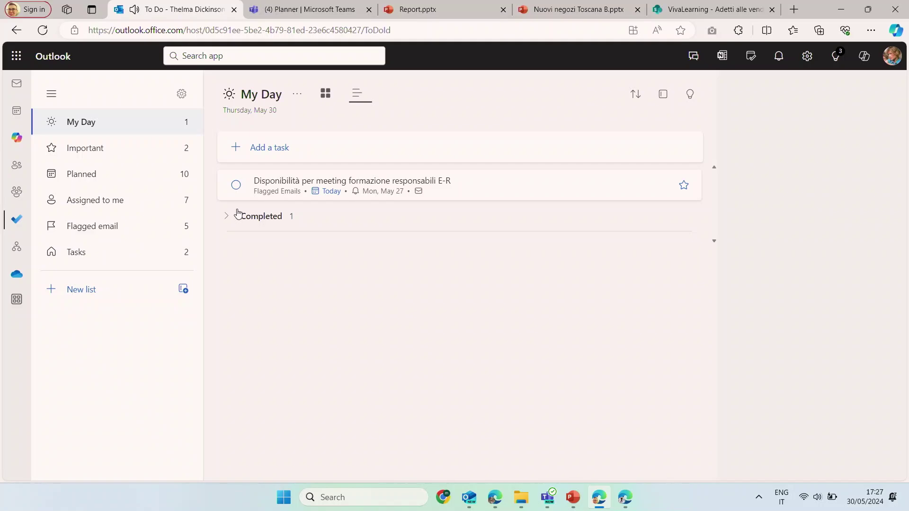
click(458, 9)
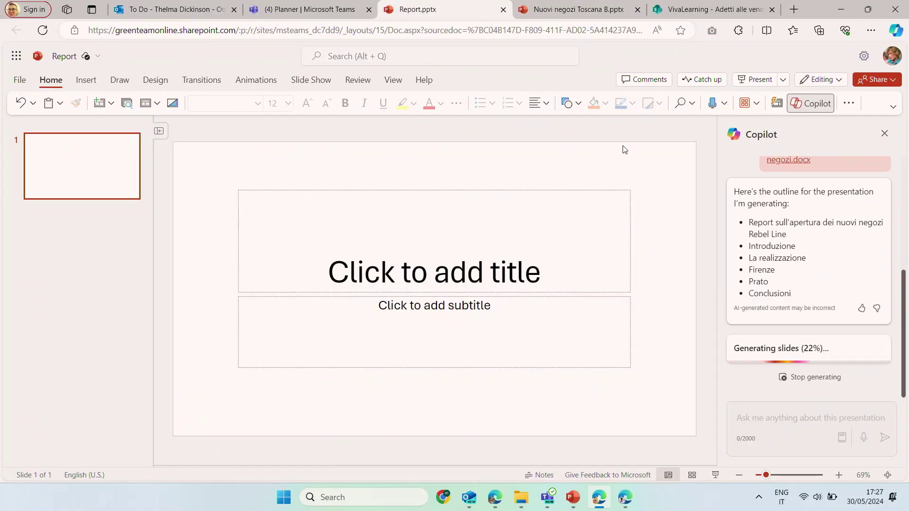
Step: Open the "Nuovi negozi Toscana B" presentation and review its slides, including "Ordine del giorno" and "La realizzazione"
click(592, 9)
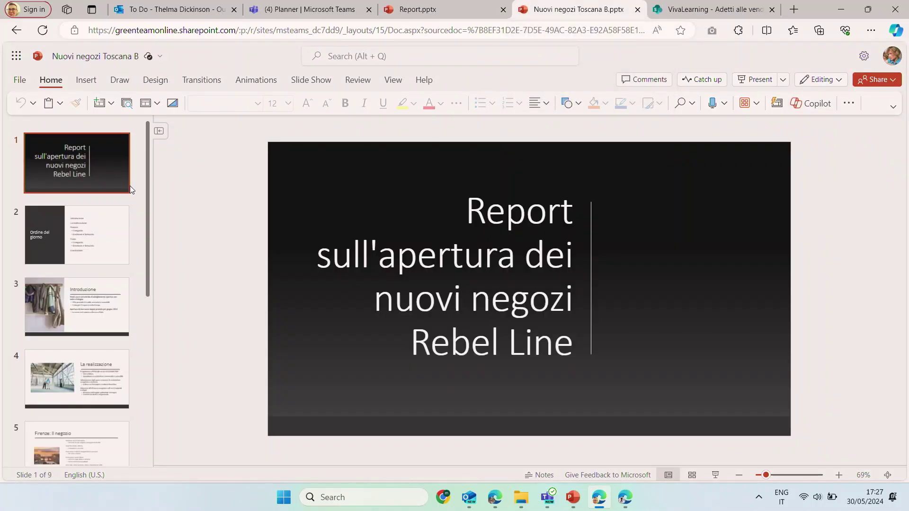
click(104, 239)
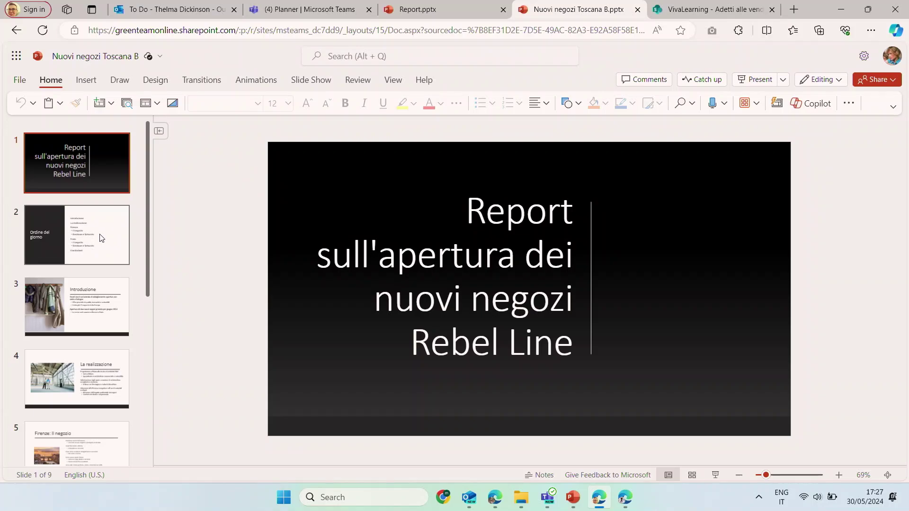
scroll(99, 227, down, 4)
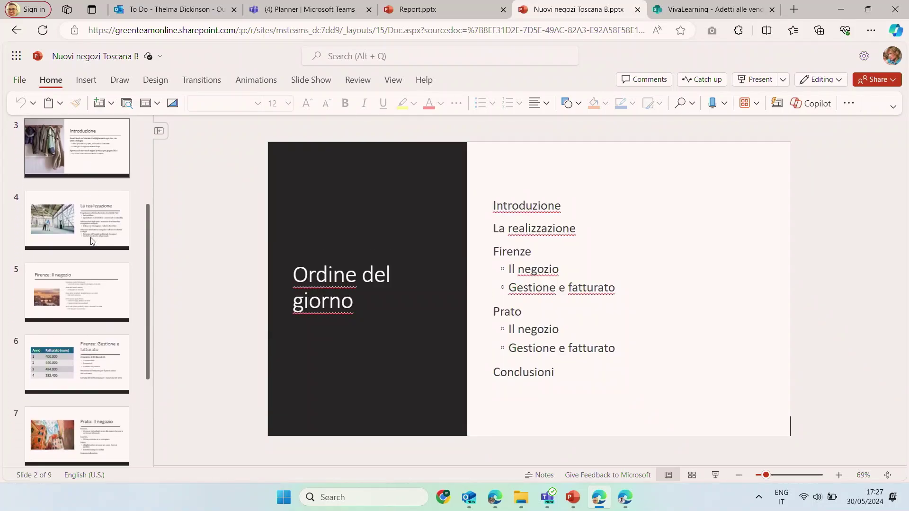
click(90, 211)
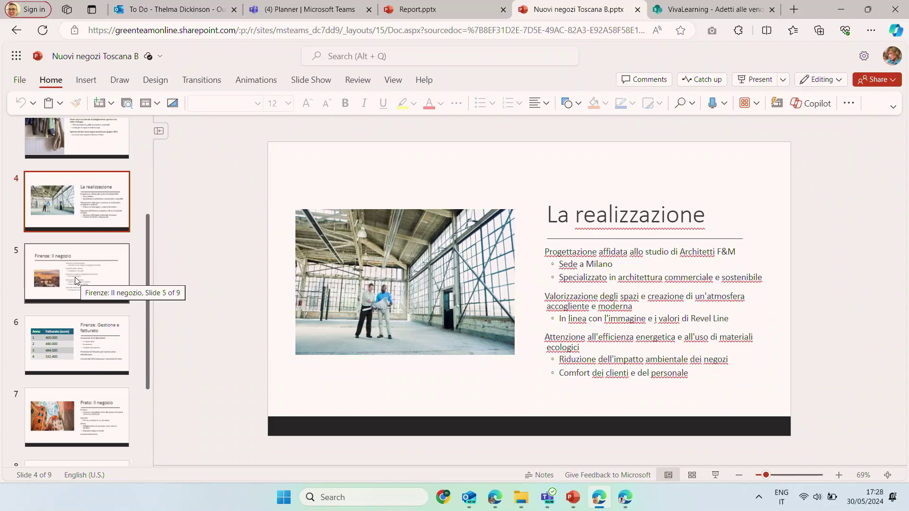
Step: Switch to the Teams calendar and open the full details of the May 24 meeting "Strategie di marketing per collezione autunnale"
click(298, 12)
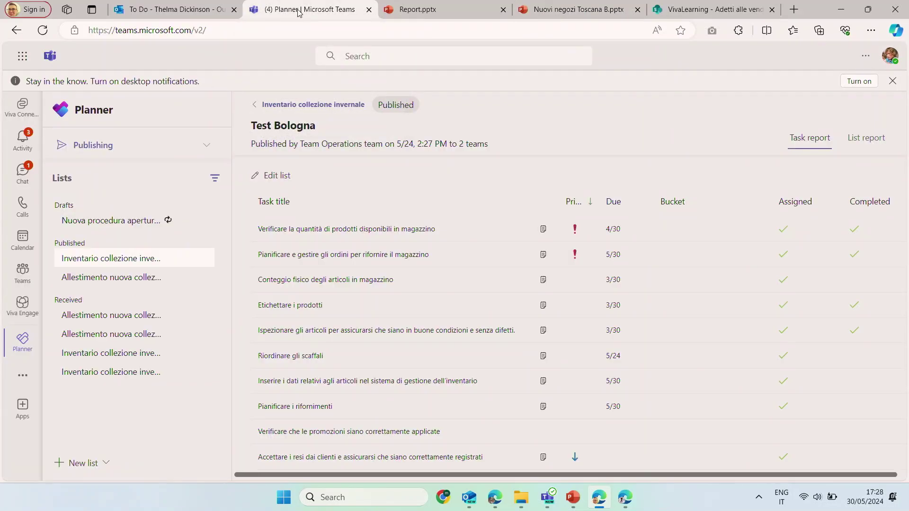
click(26, 240)
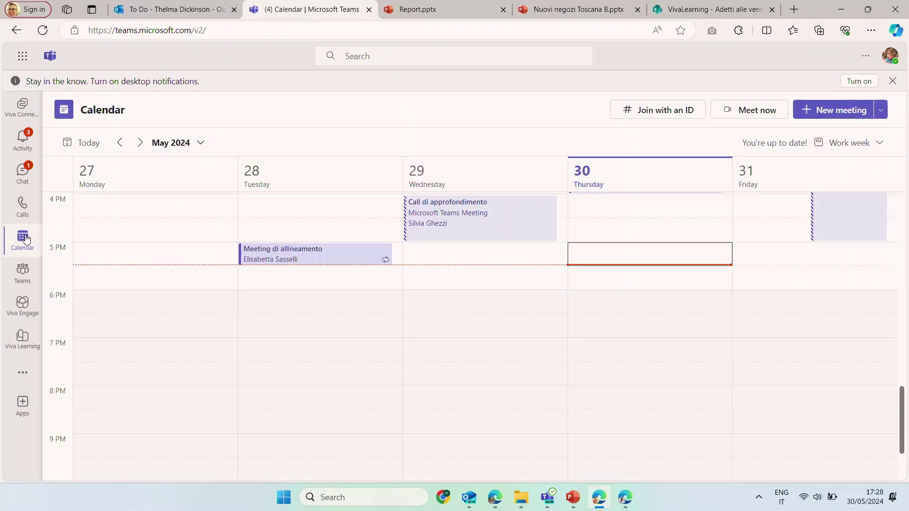
click(119, 143)
scroll(762, 367, up, 5)
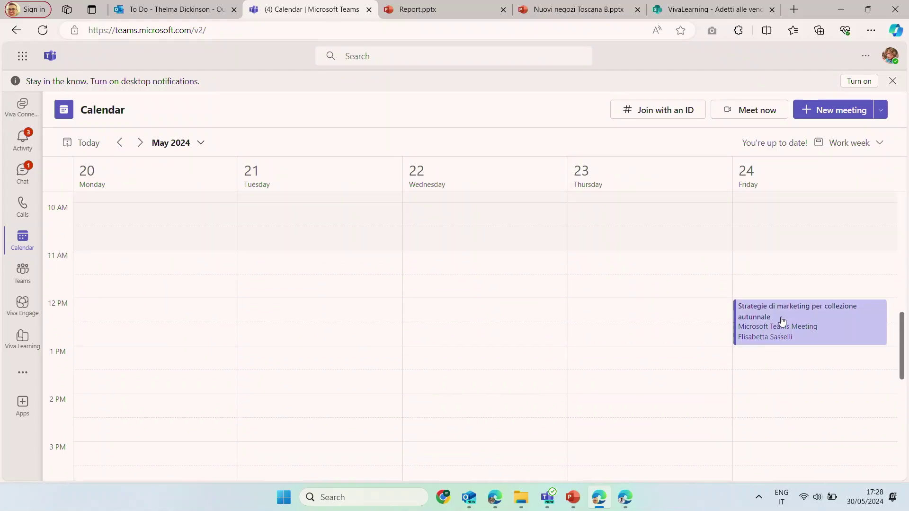
click(781, 321)
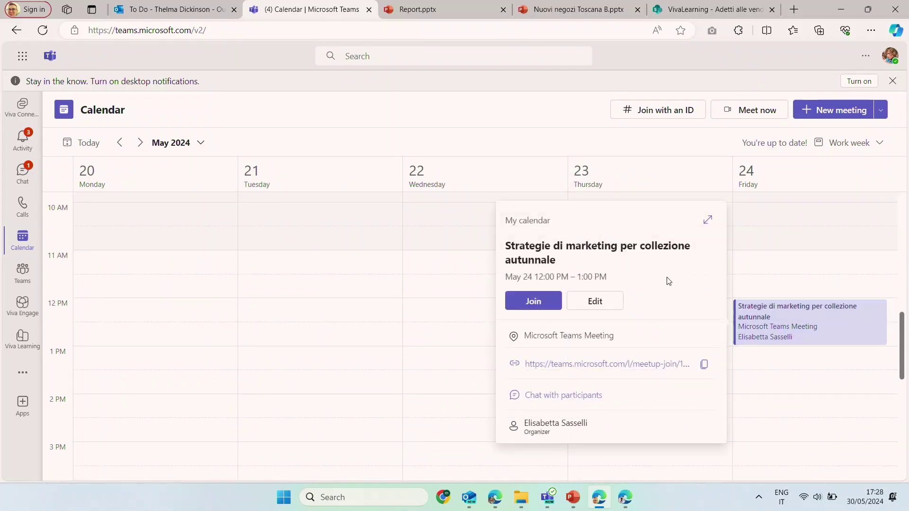
click(707, 223)
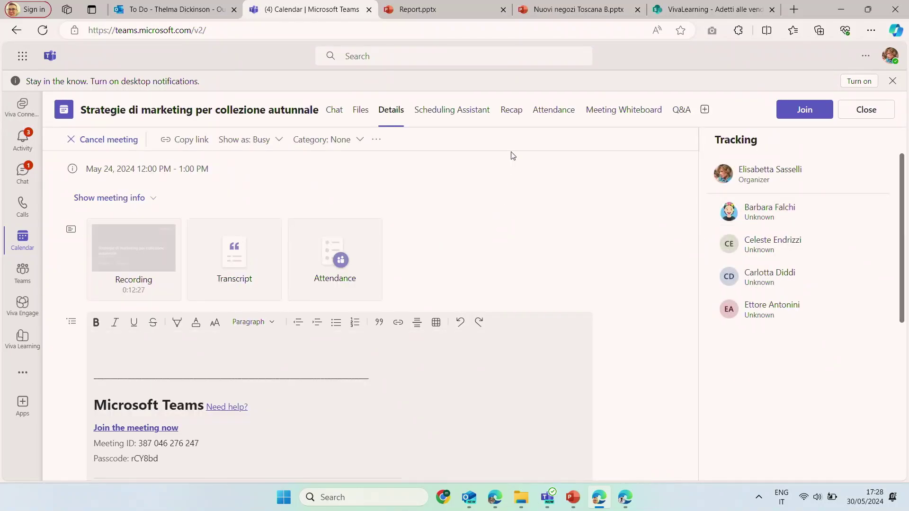
Step: Open the meeting's recap and read through the AI-generated meeting notes
click(511, 114)
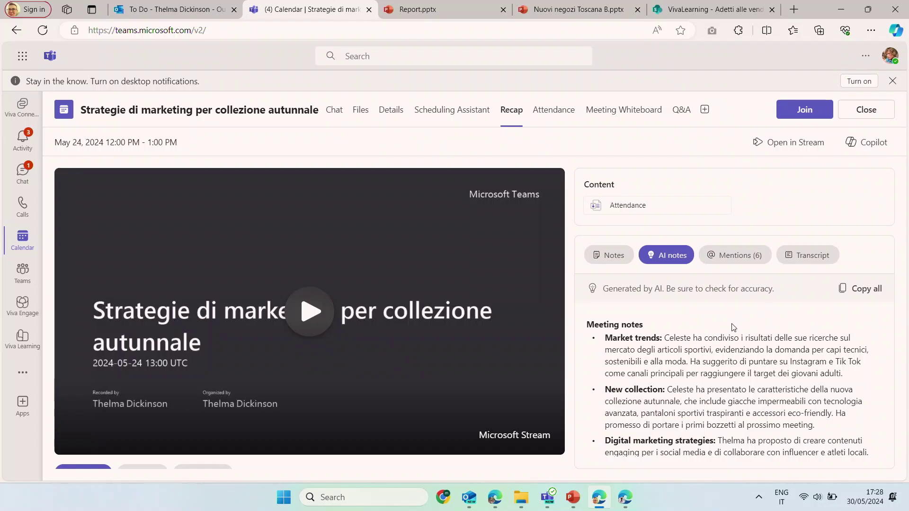
scroll(733, 327, down, 4)
scroll(734, 325, up, 1)
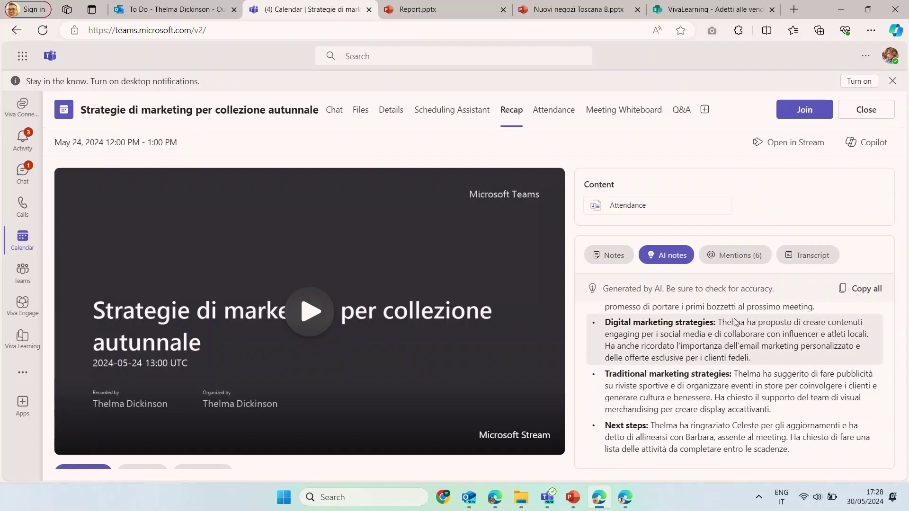